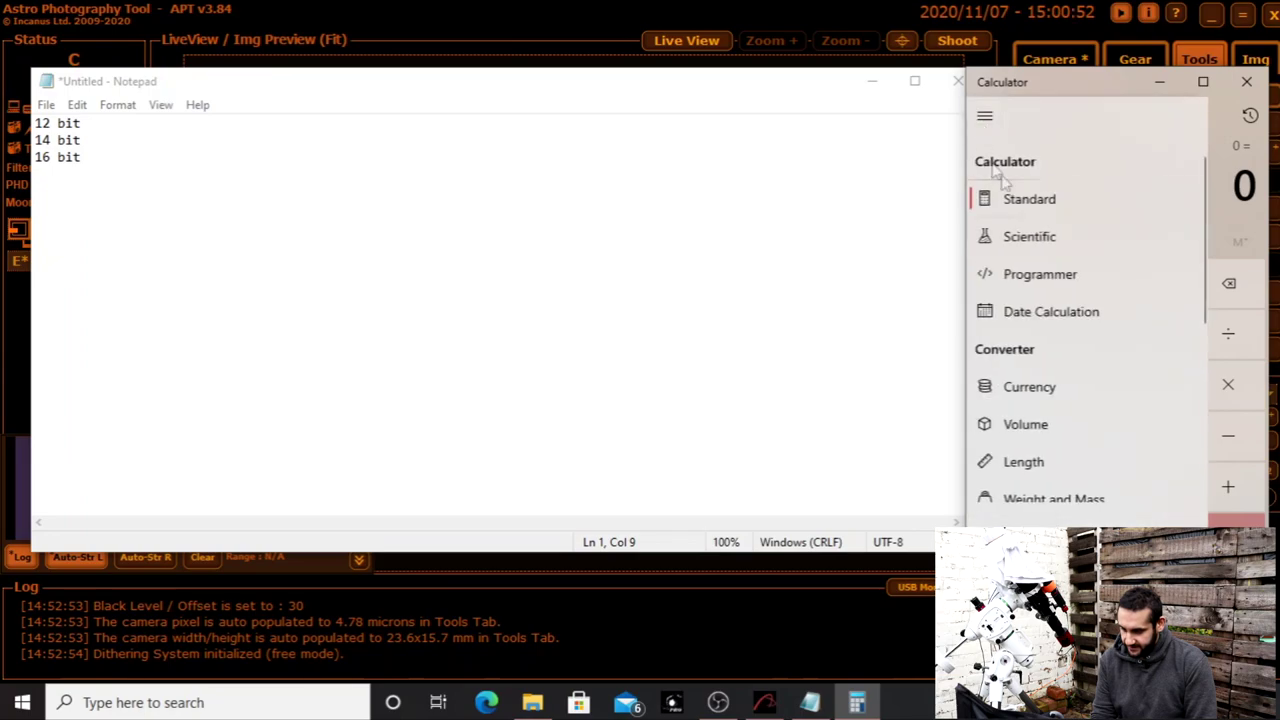
Step: Switch the calculator to Scientific mode and calculate 2 to the power of 12
click(1020, 234)
drag(1028, 84, 1015, 78)
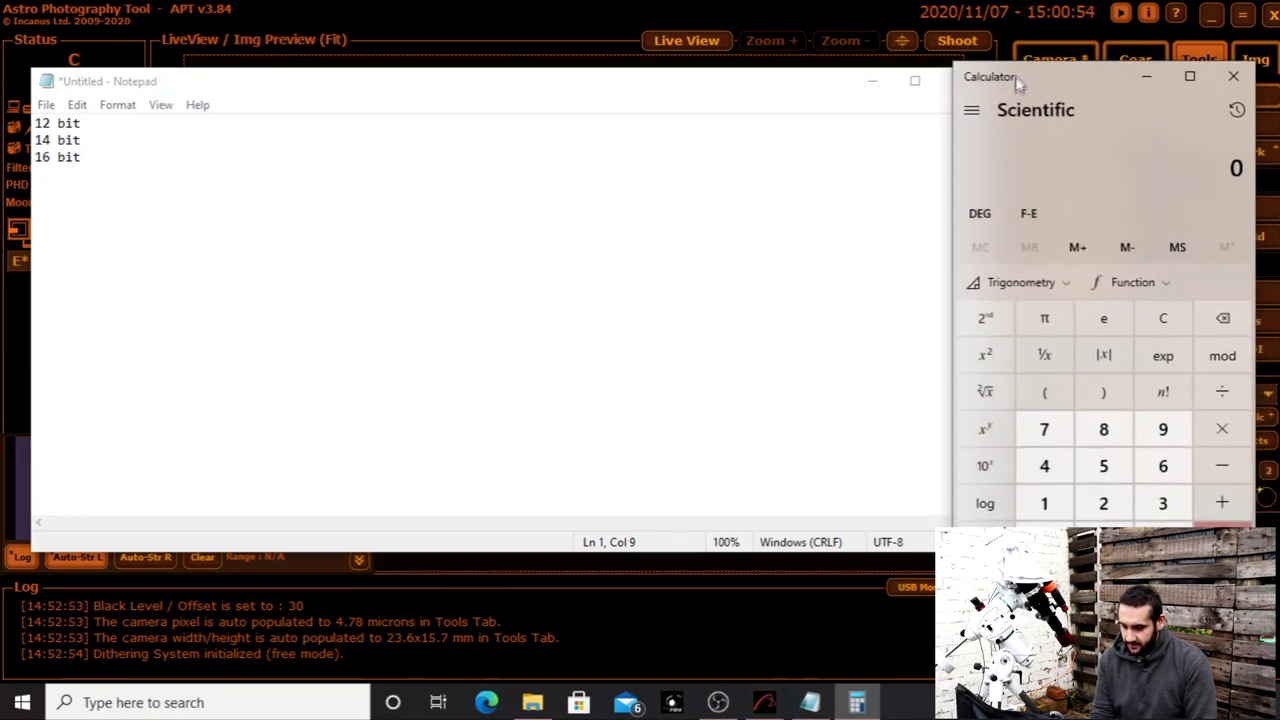
click(1097, 512)
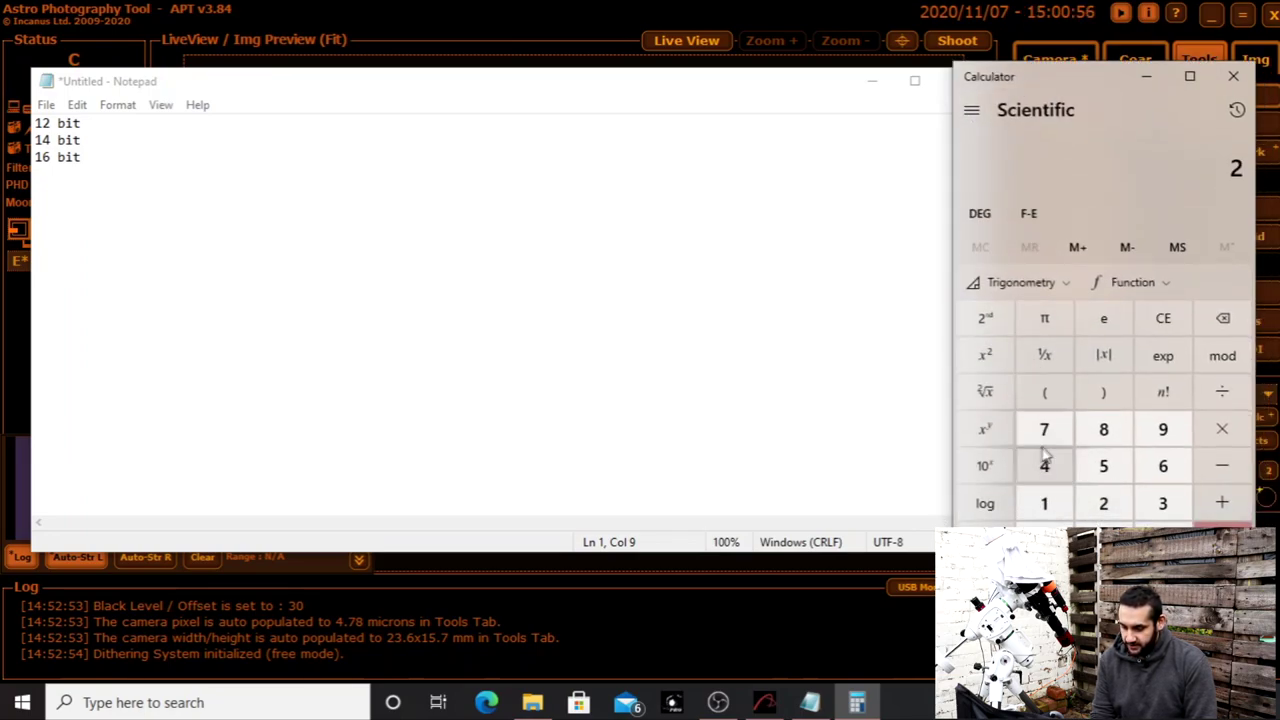
click(999, 430)
click(1044, 505)
click(1103, 504)
click(1222, 524)
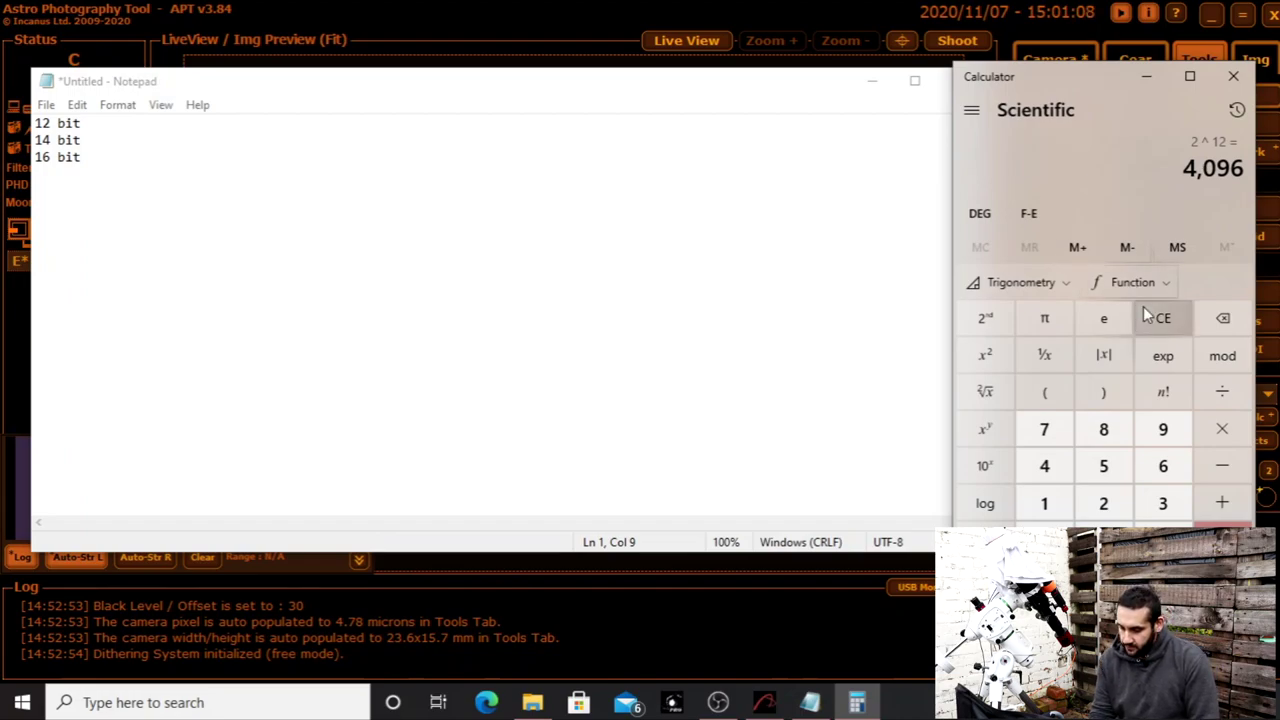
Step: Divide the 12-bit result by 2 and note 2048 beside "12 bit" in Notepad
click(1220, 393)
click(1104, 503)
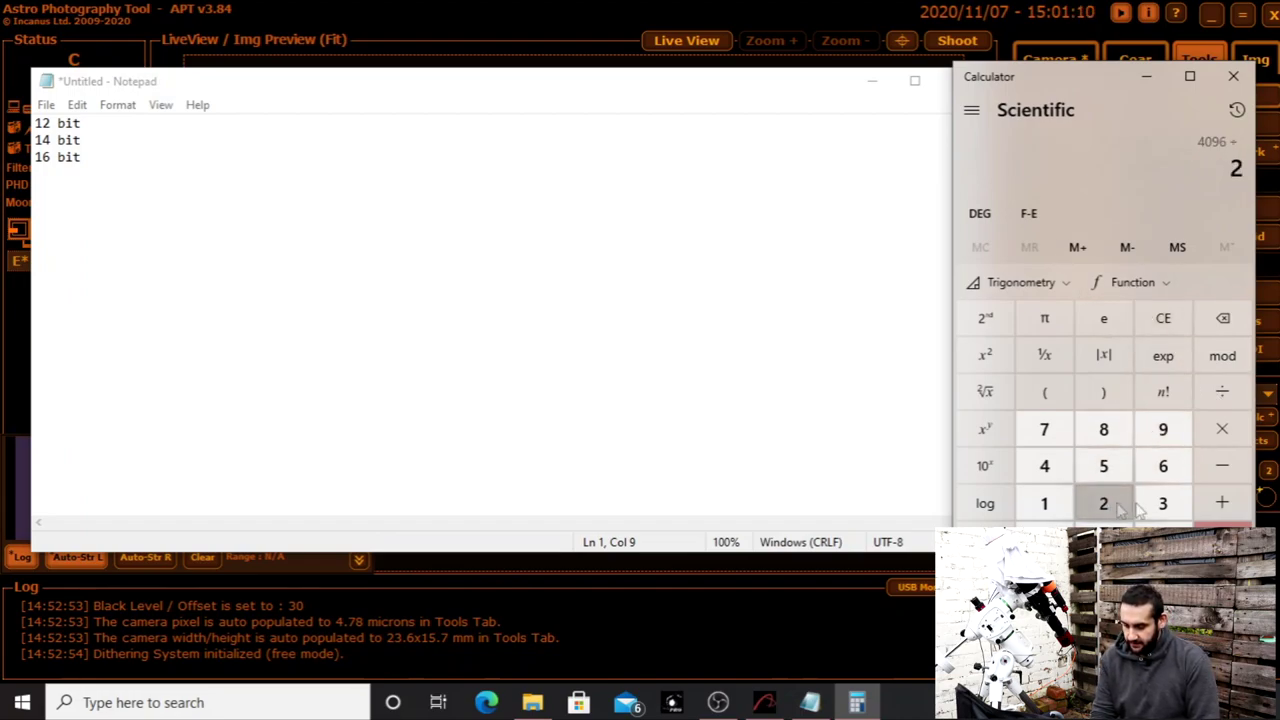
click(1222, 540)
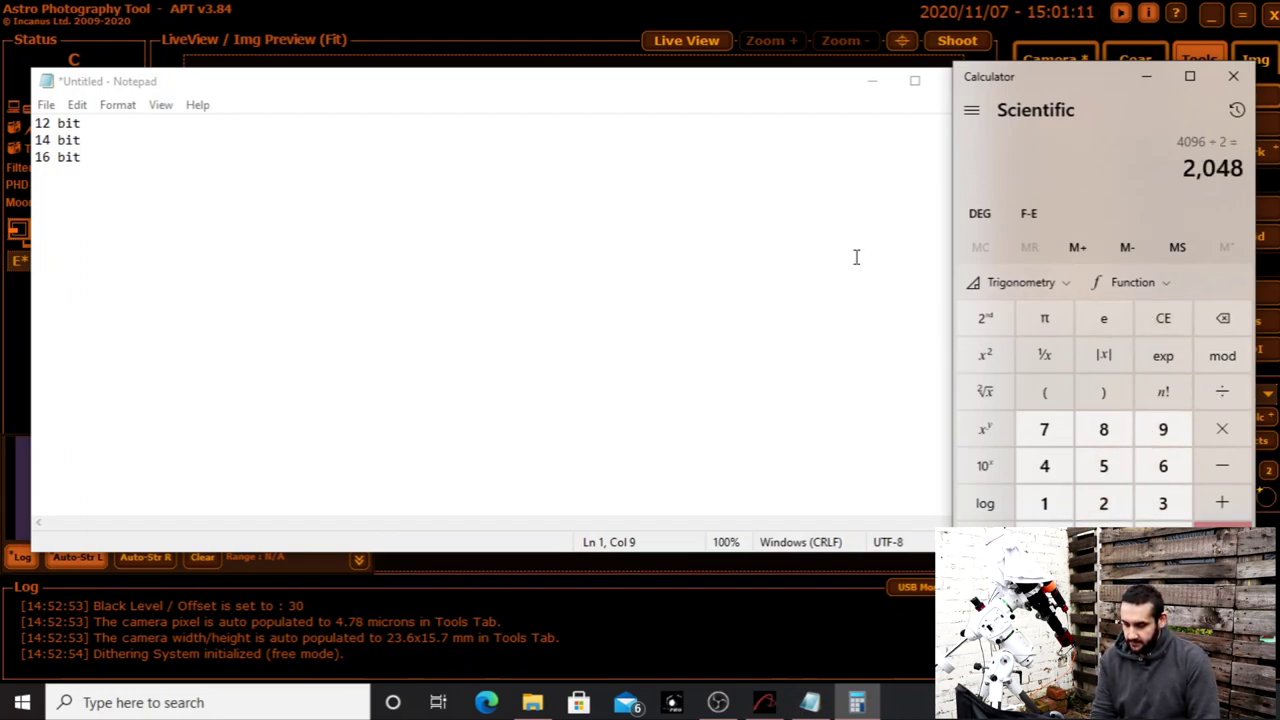
click(663, 124)
text(2048)
key(Down)
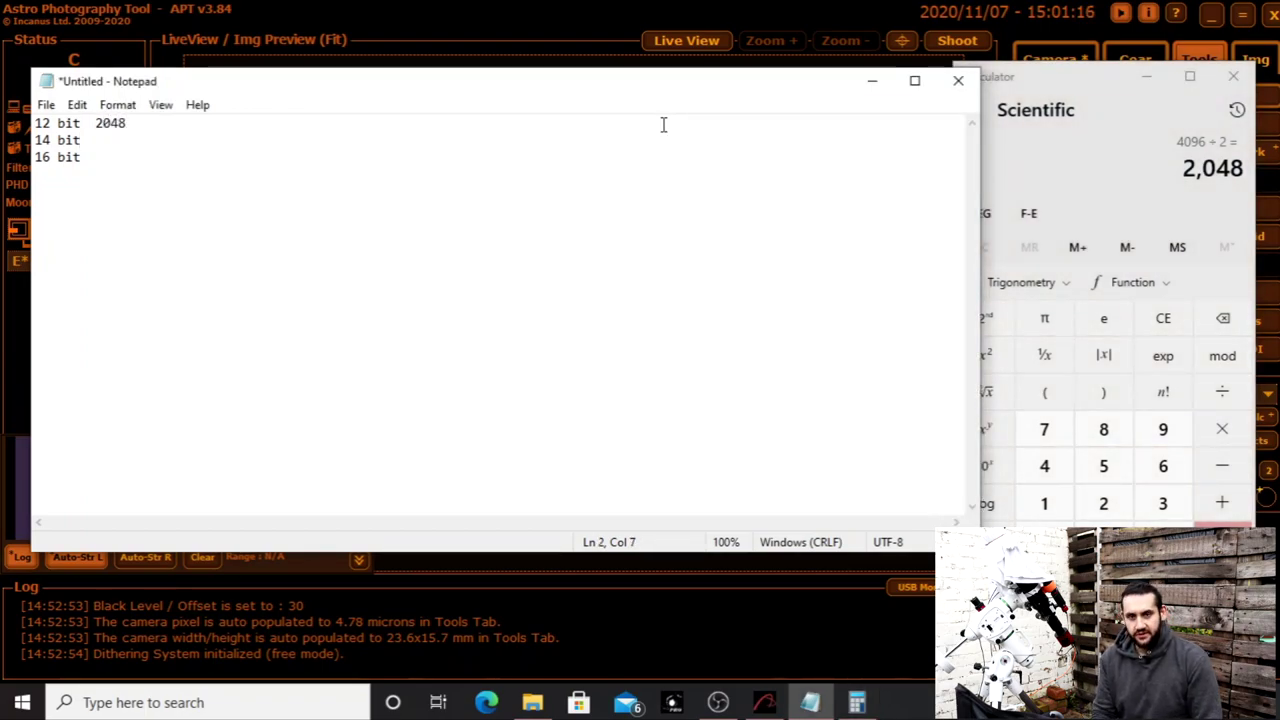
Step: Clear the calculator and calculate 2 to the power of 14
click(1030, 72)
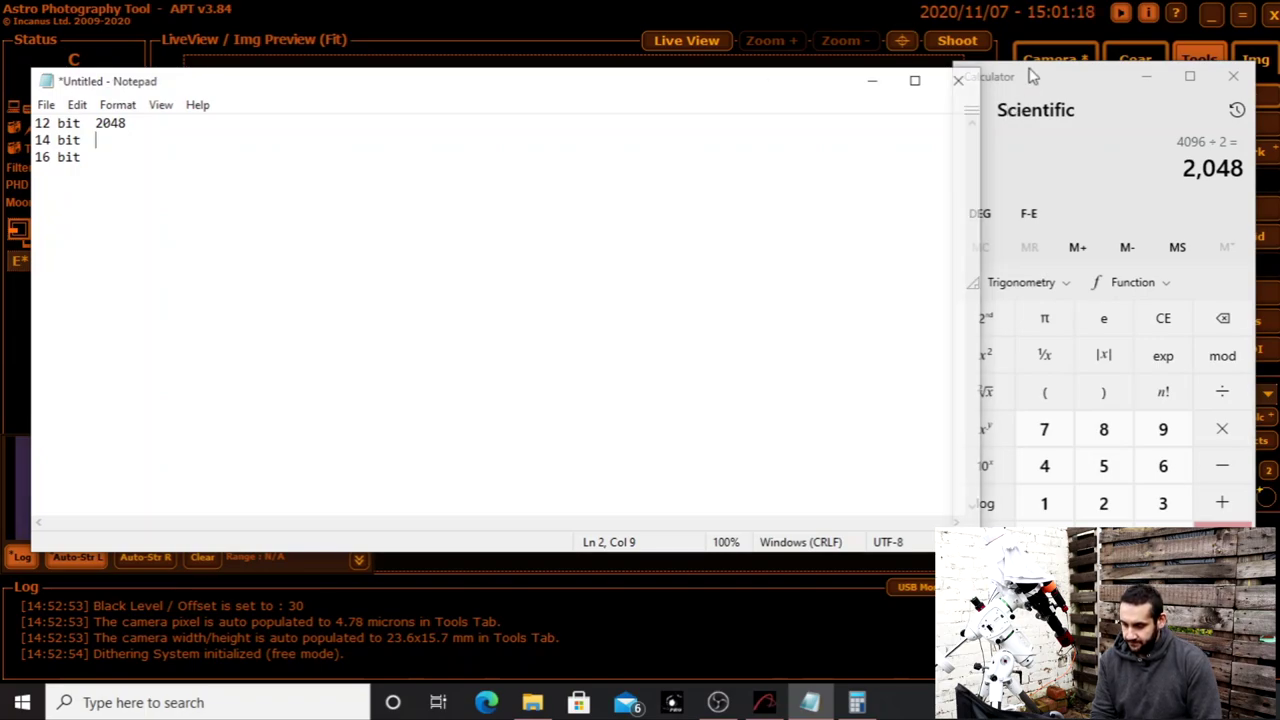
key(Escape)
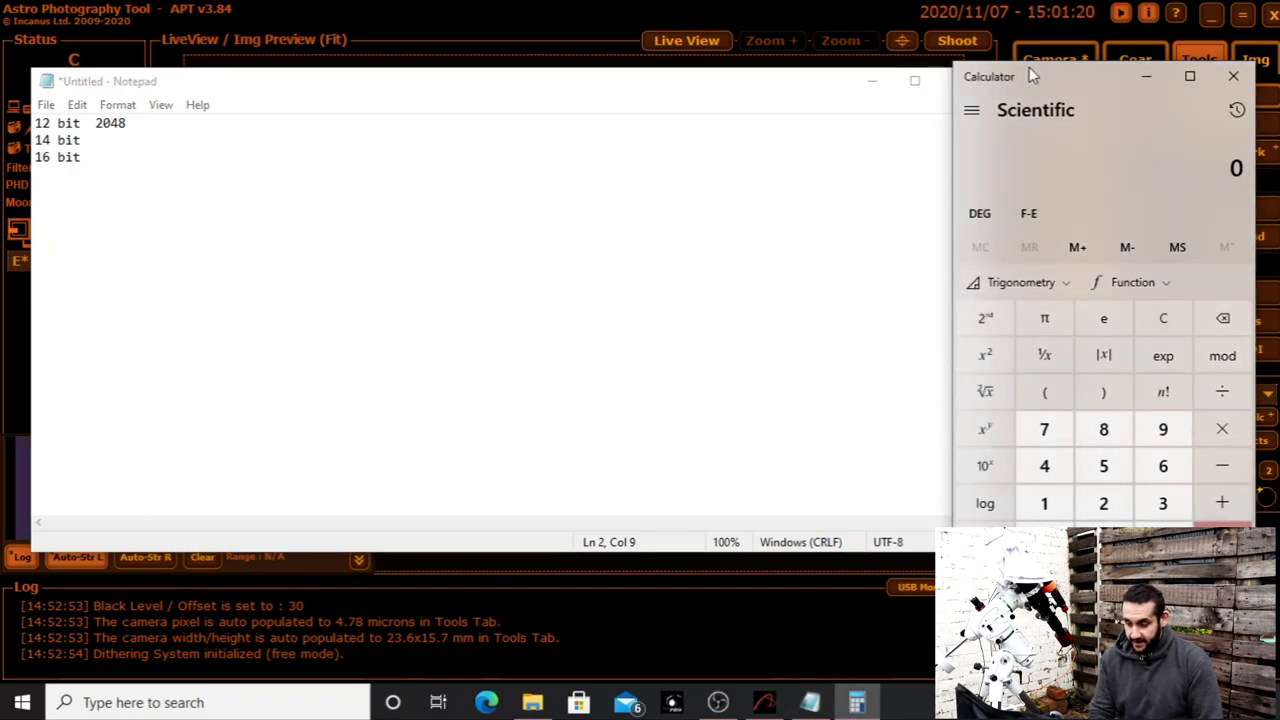
key(2)
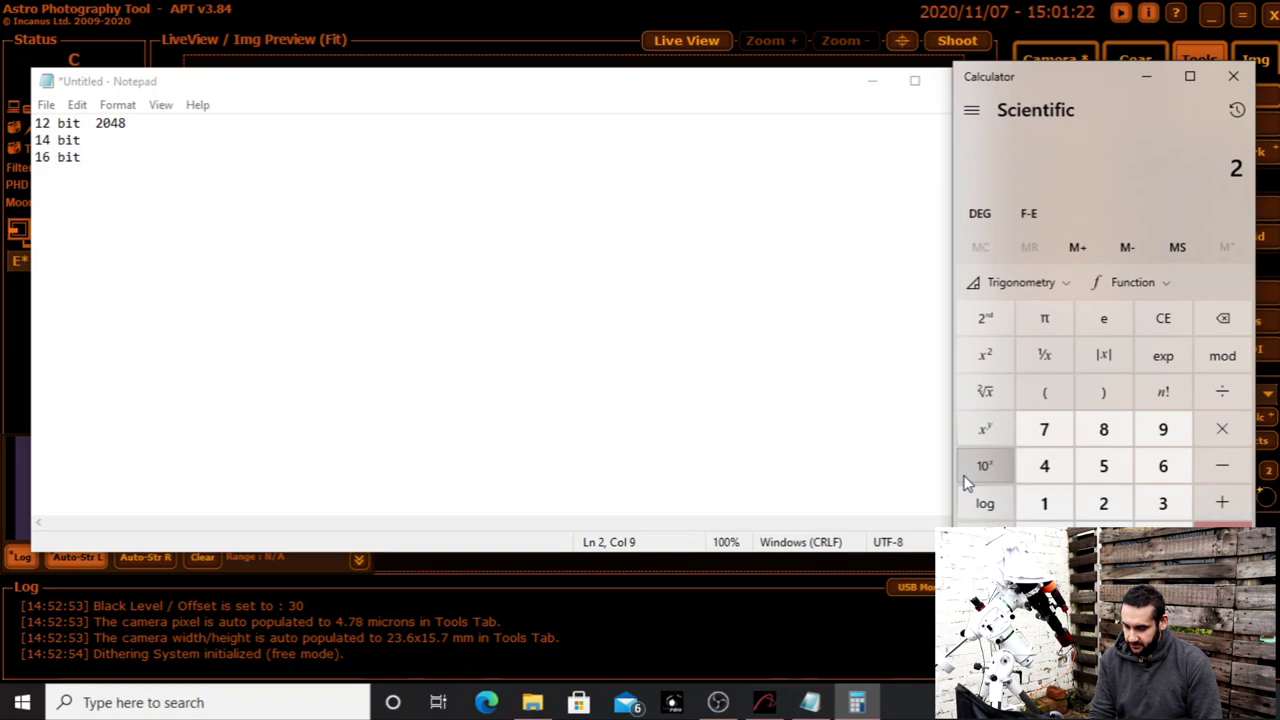
text(14)
key(Return)
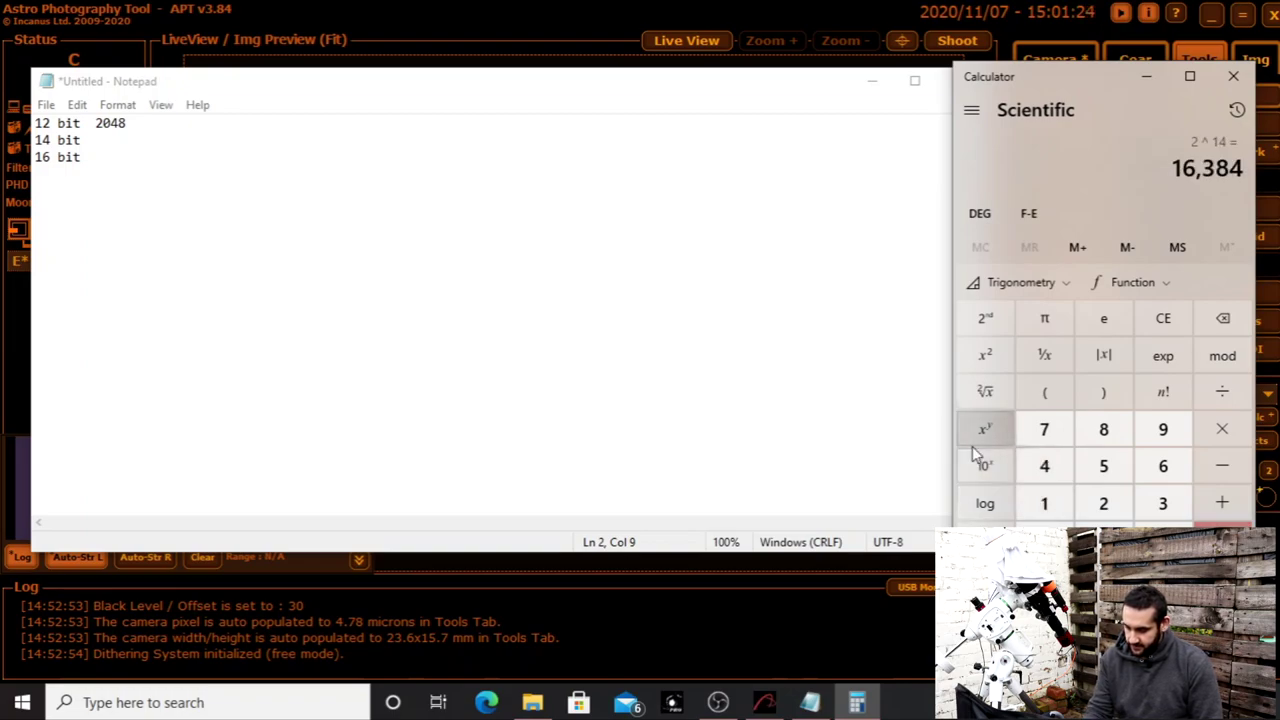
Step: Divide the 14-bit result by 2 and note 8192 beside "14 bit" in Notepad
click(1212, 398)
click(1115, 512)
click(1222, 535)
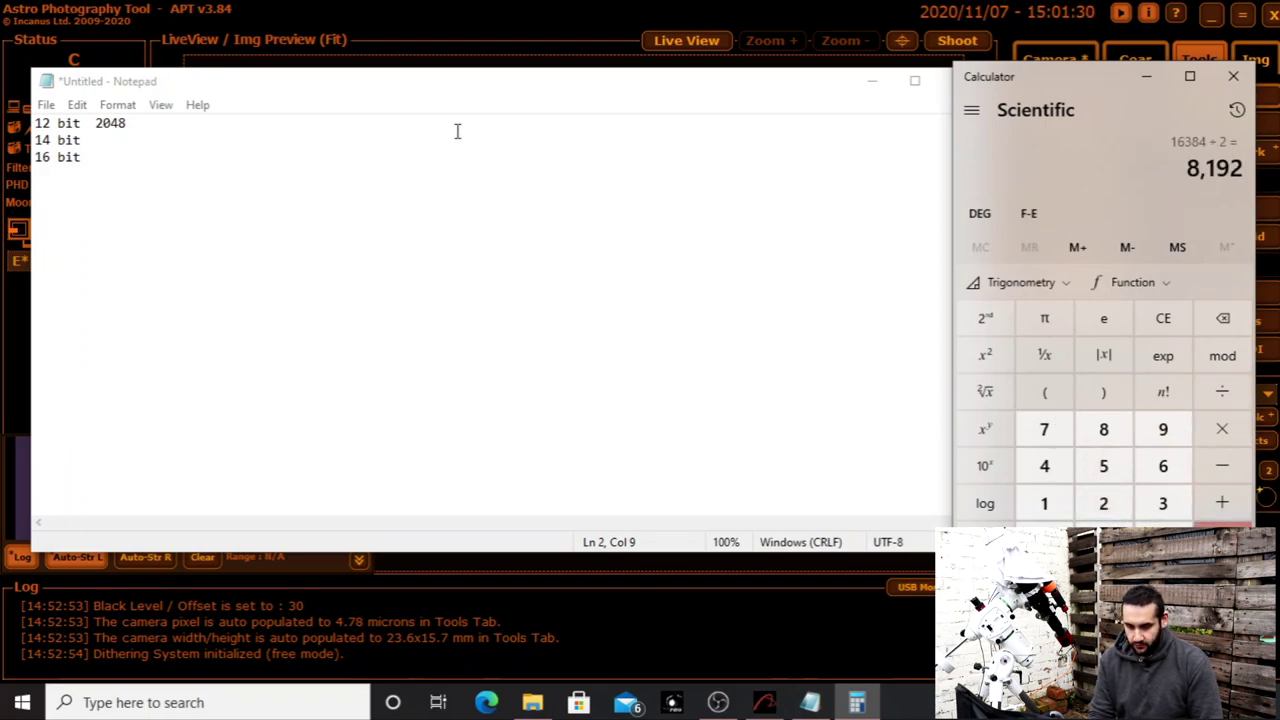
click(331, 150)
text(8192)
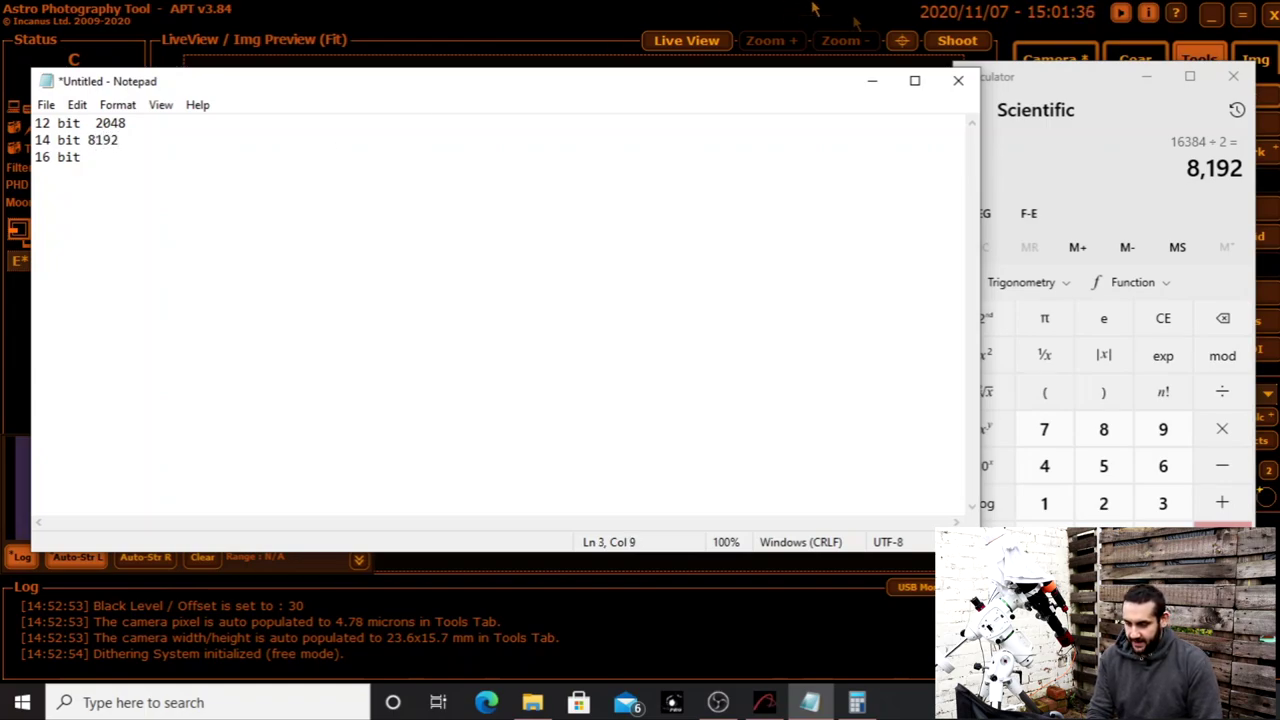
Step: Clear the calculator and calculate 2 to the power of 16
click(1005, 78)
key(Escape)
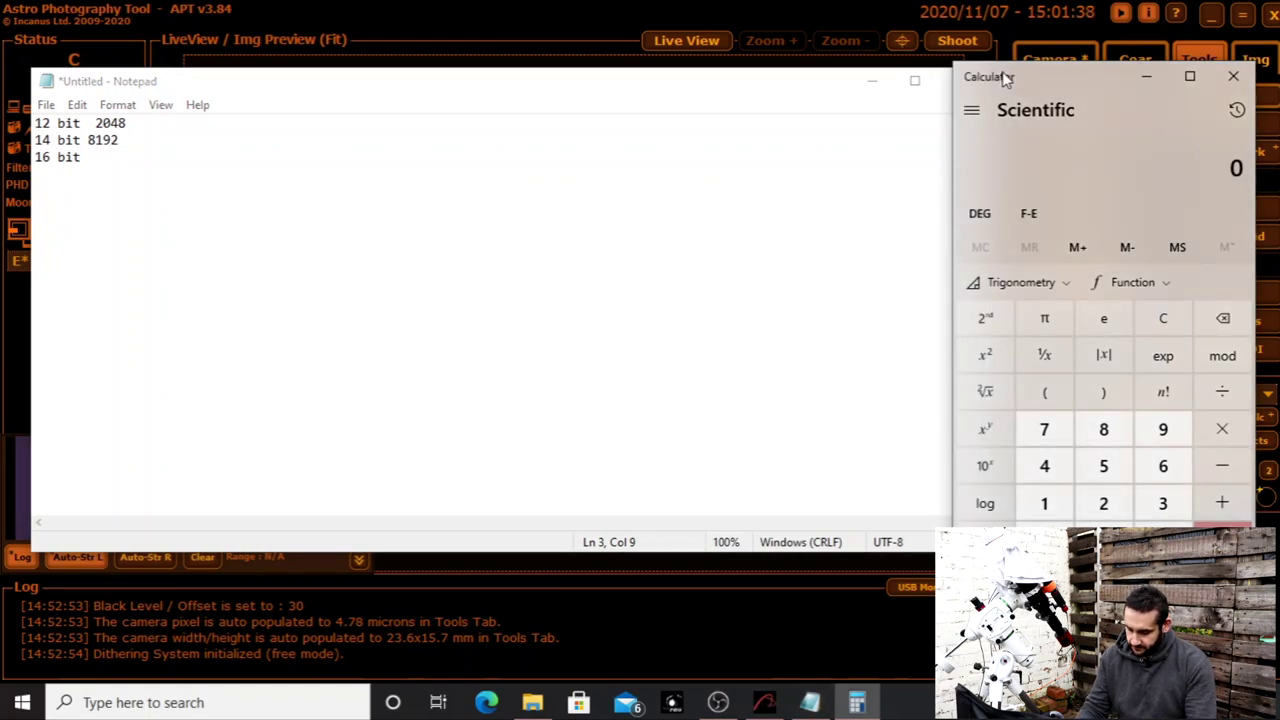
text(2)
click(983, 443)
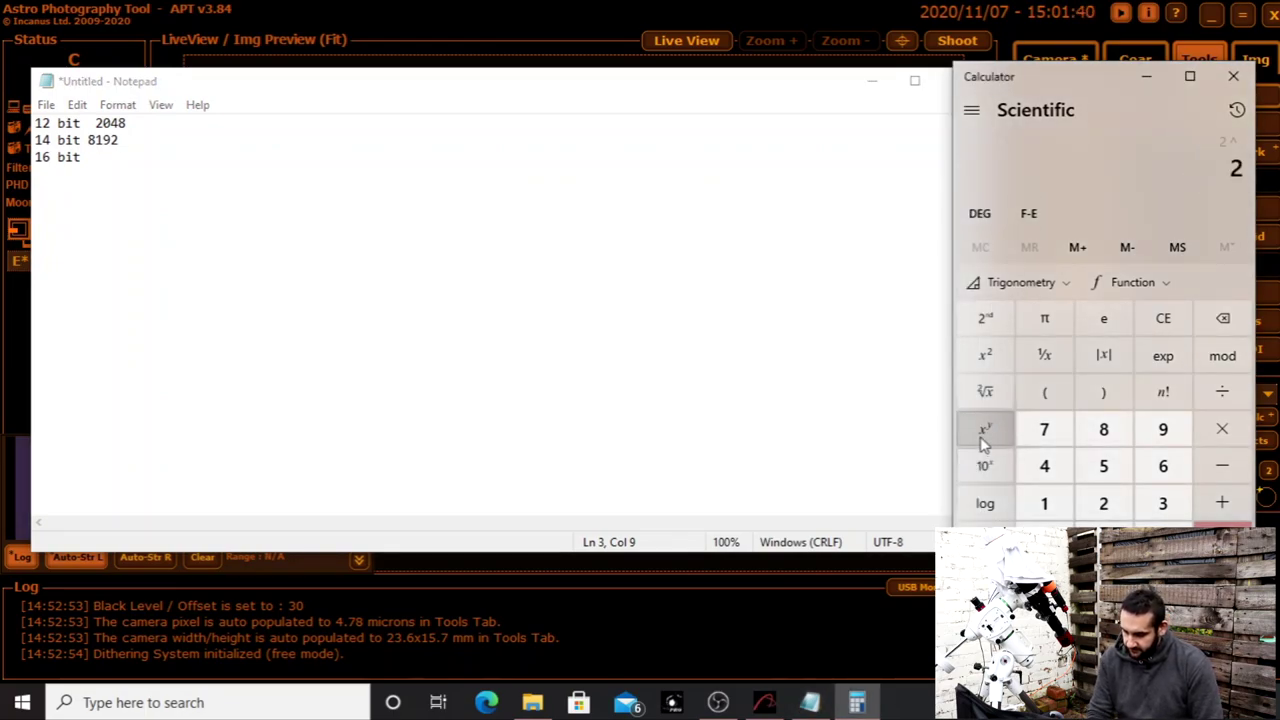
text(16)
key(Return)
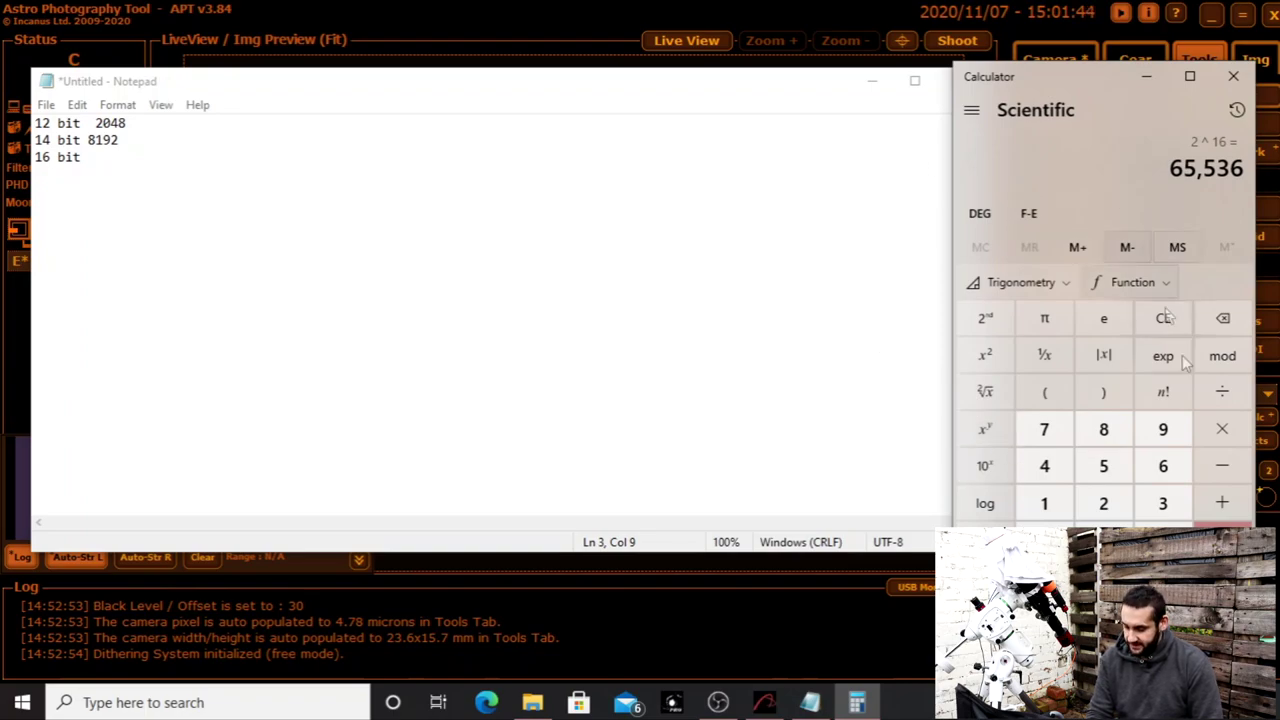
Step: Divide the 16-bit result by 2, note 32768 beside "16 bit" in Notepad, and align the 14 bit value with the others
click(1218, 393)
click(1120, 503)
key(Return)
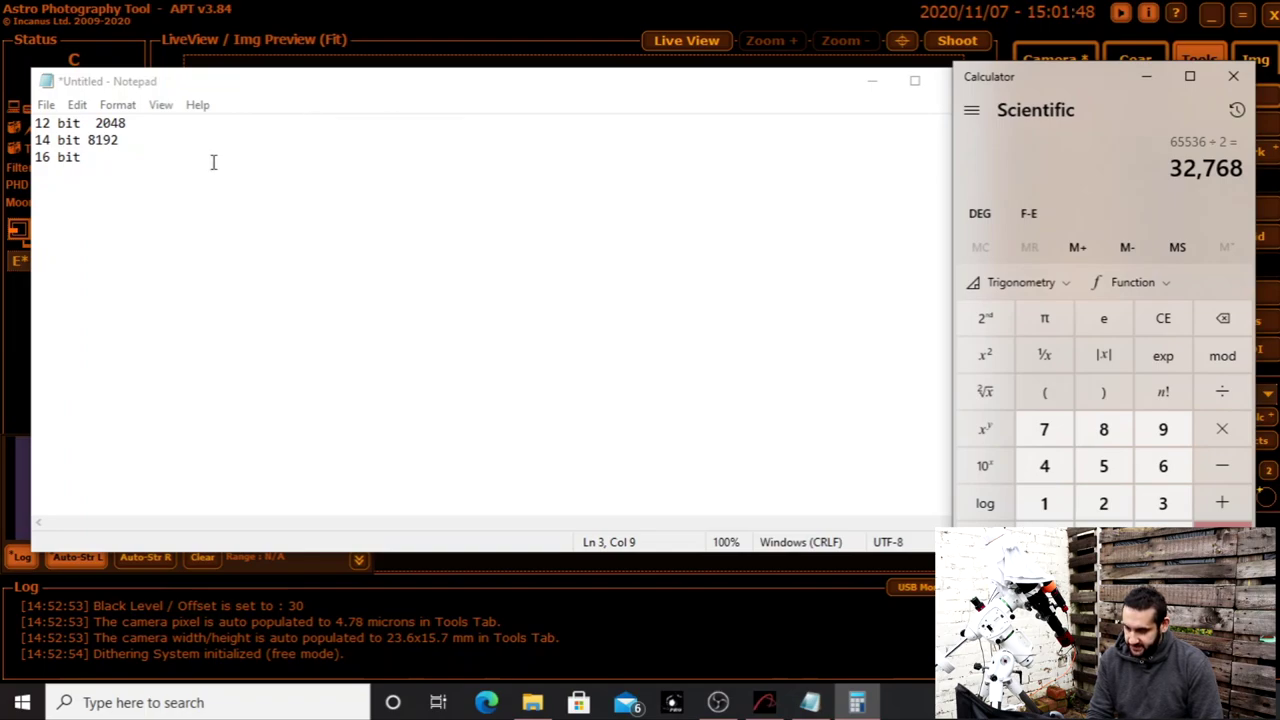
click(166, 158)
text(3276)
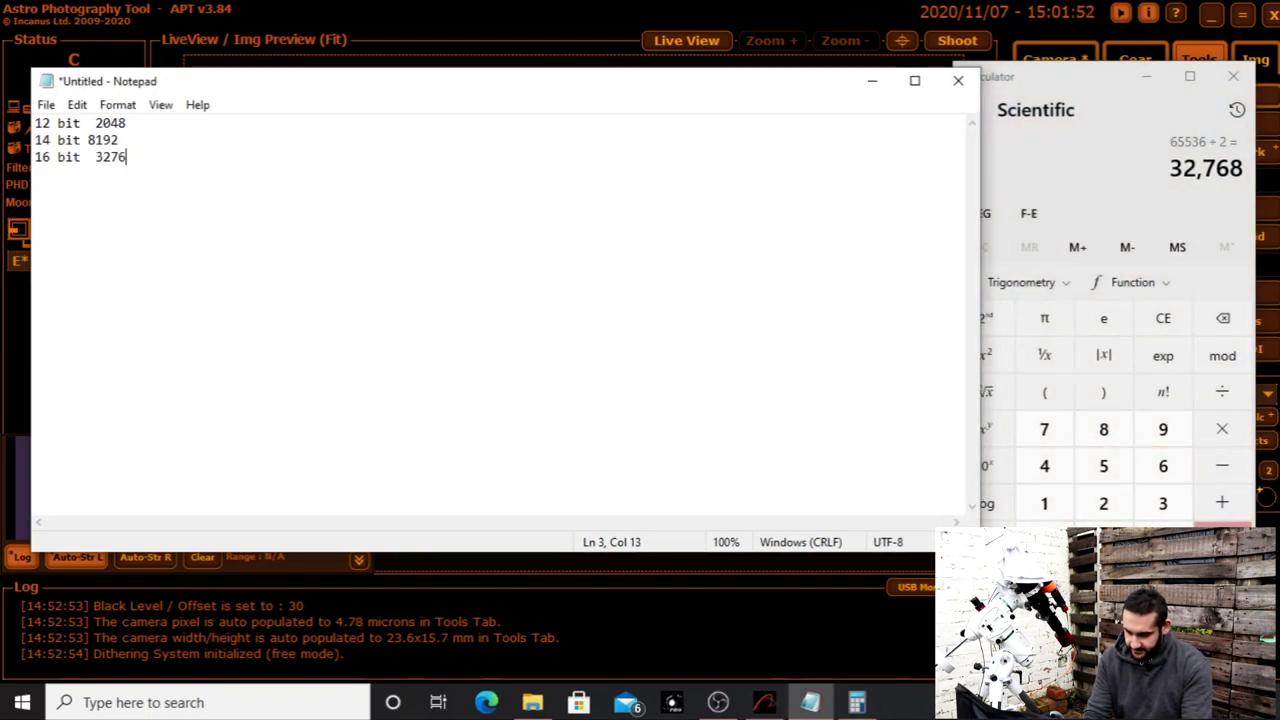
text(8)
click(80, 141)
click(224, 203)
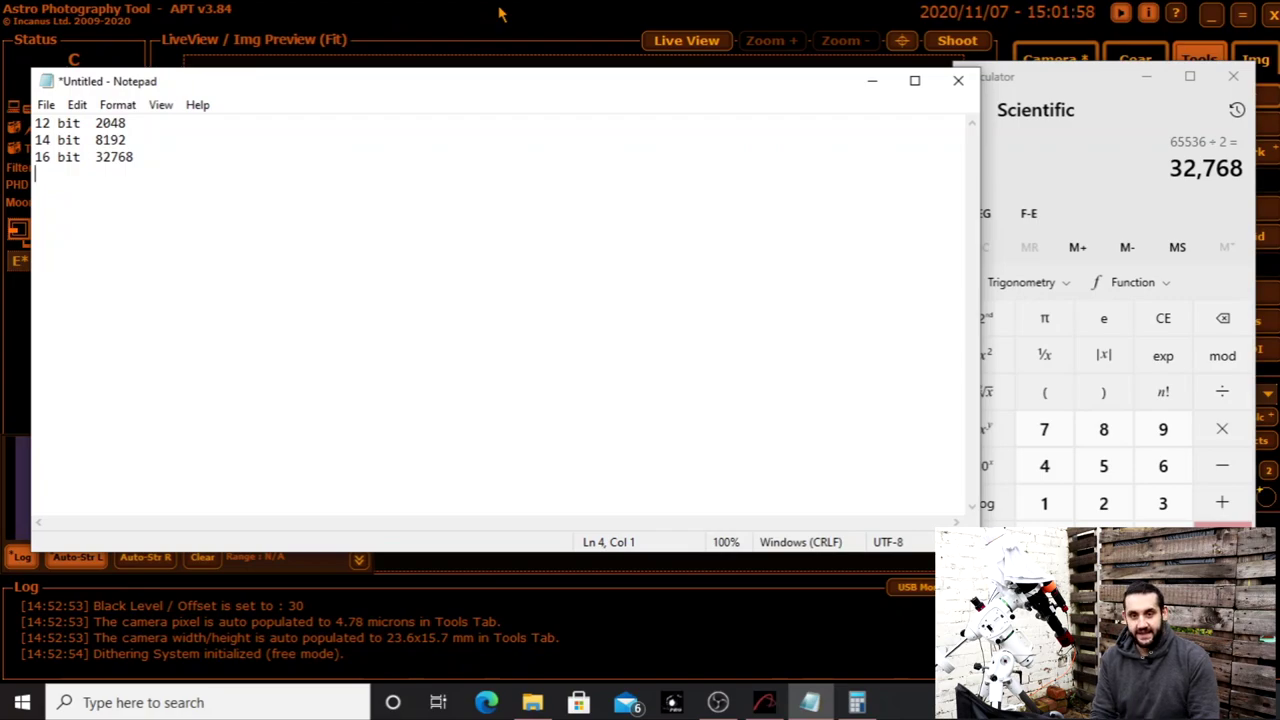
Step: Put Calculator and Notepad away and move the CCD Flats Aid window clear of the image preview in Astro Photography Tool
click(1145, 74)
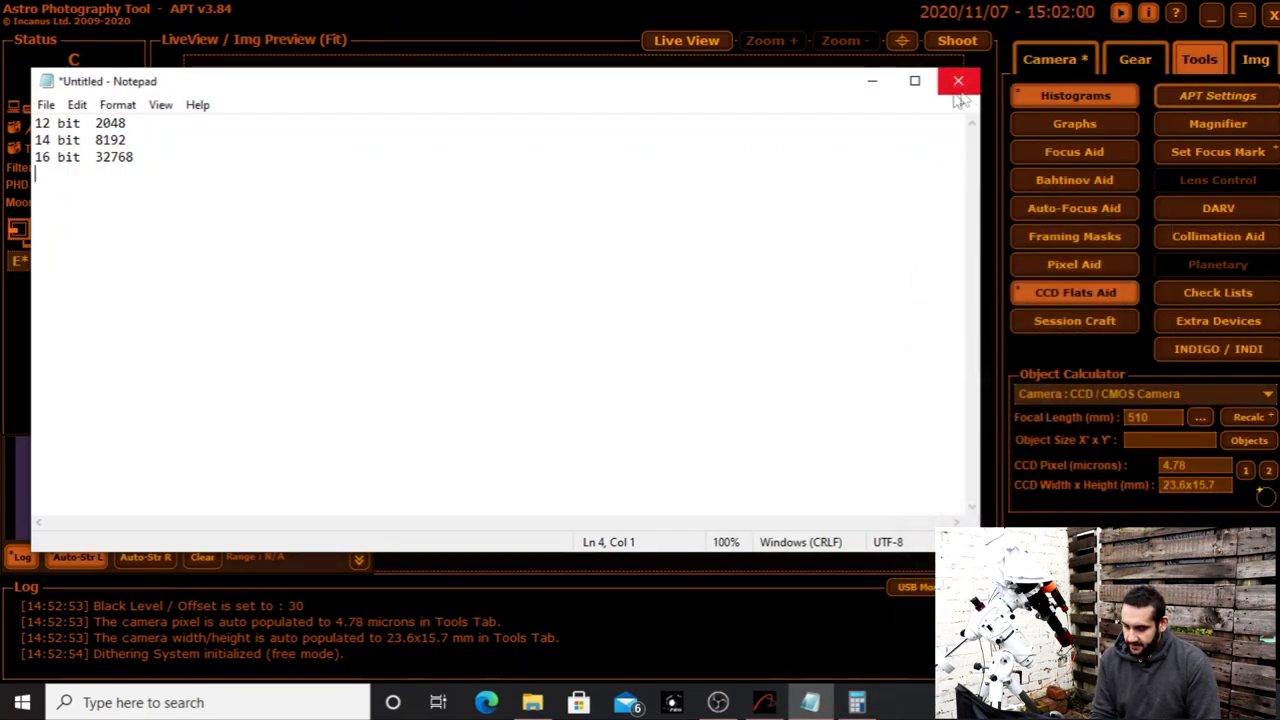
drag(866, 88, 822, 188)
click(822, 188)
drag(866, 120, 1057, 148)
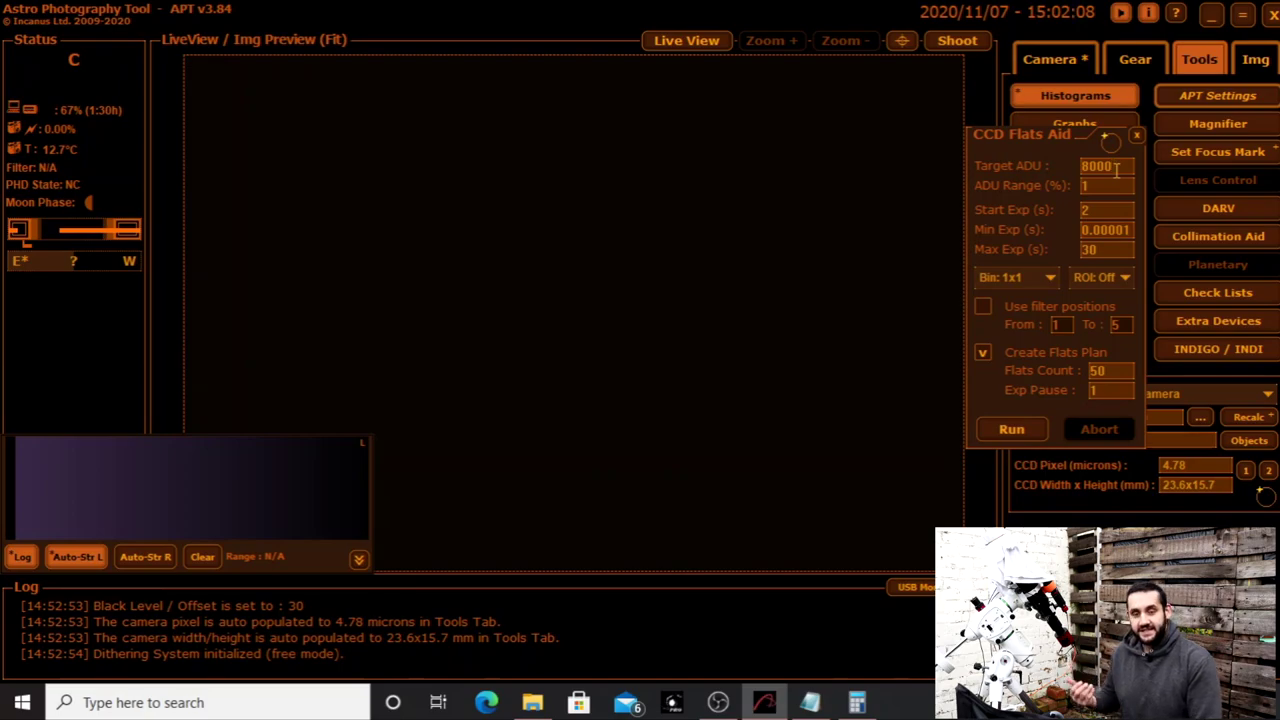
Step: Run CCD Flats Aid with its existing target ADU and exposure limits to create the flats plan, and move its window off the tool list
drag(1116, 172, 1078, 195)
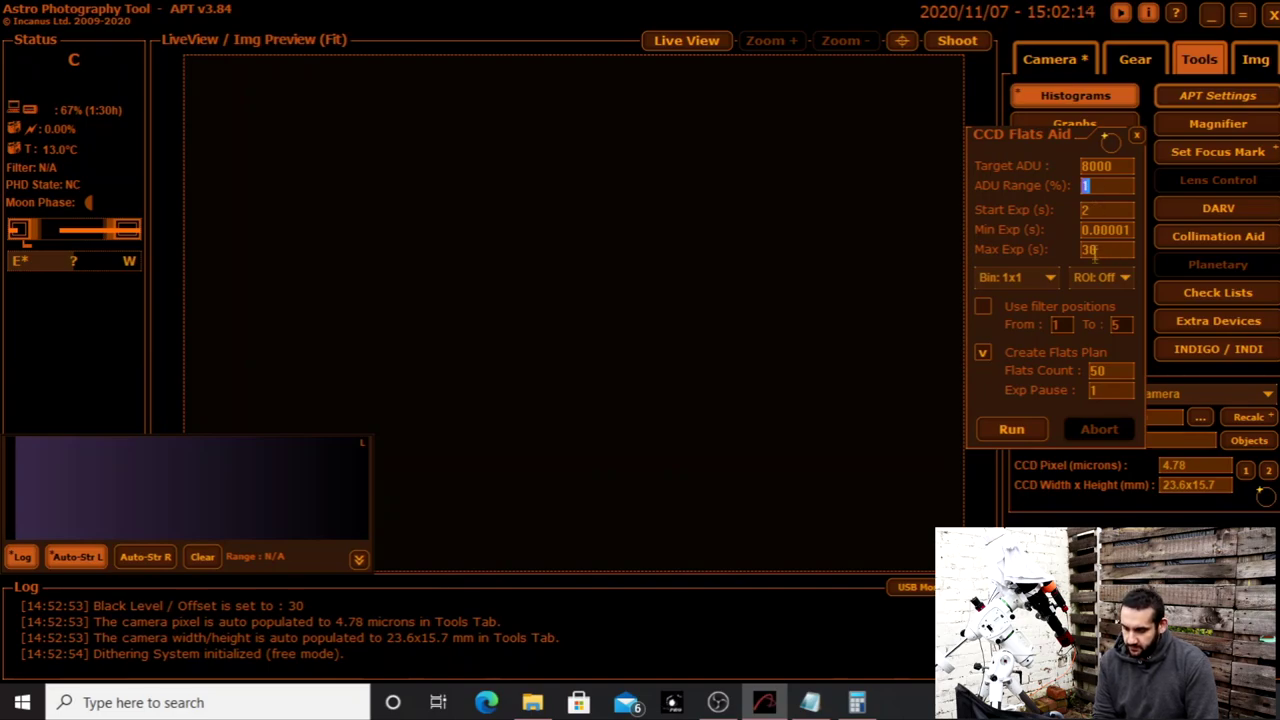
click(1036, 432)
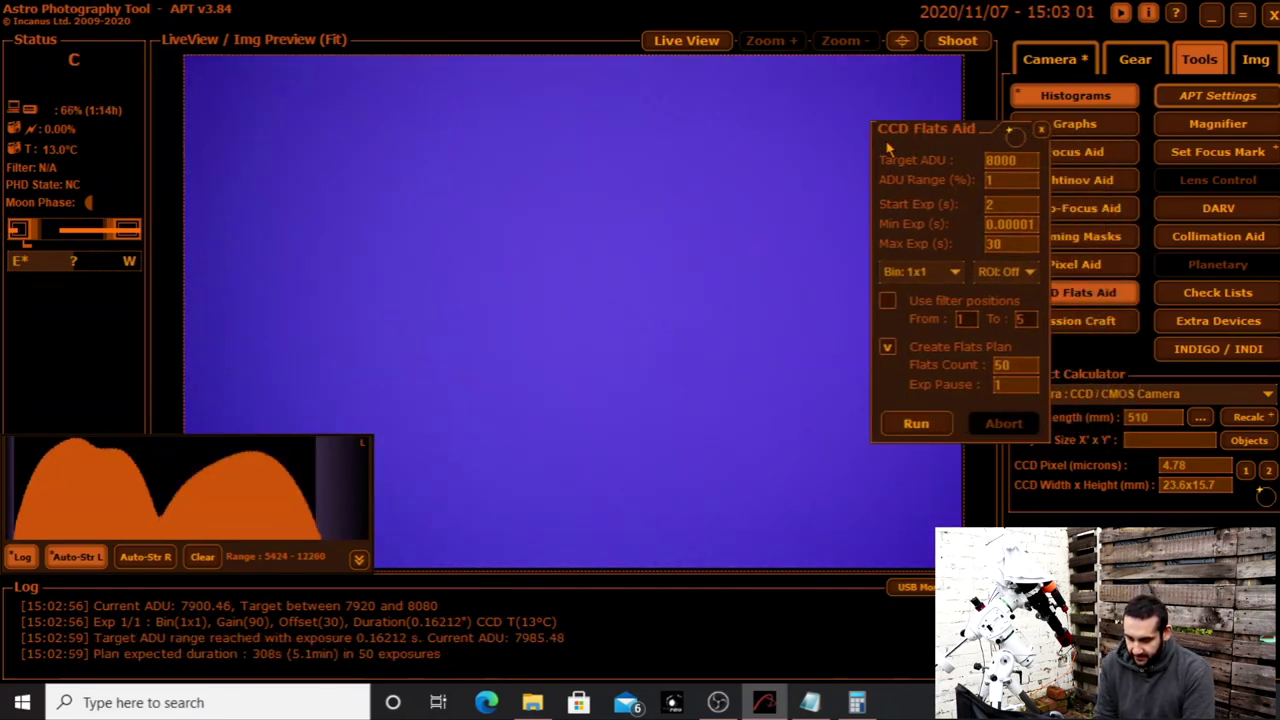
drag(886, 147, 818, 157)
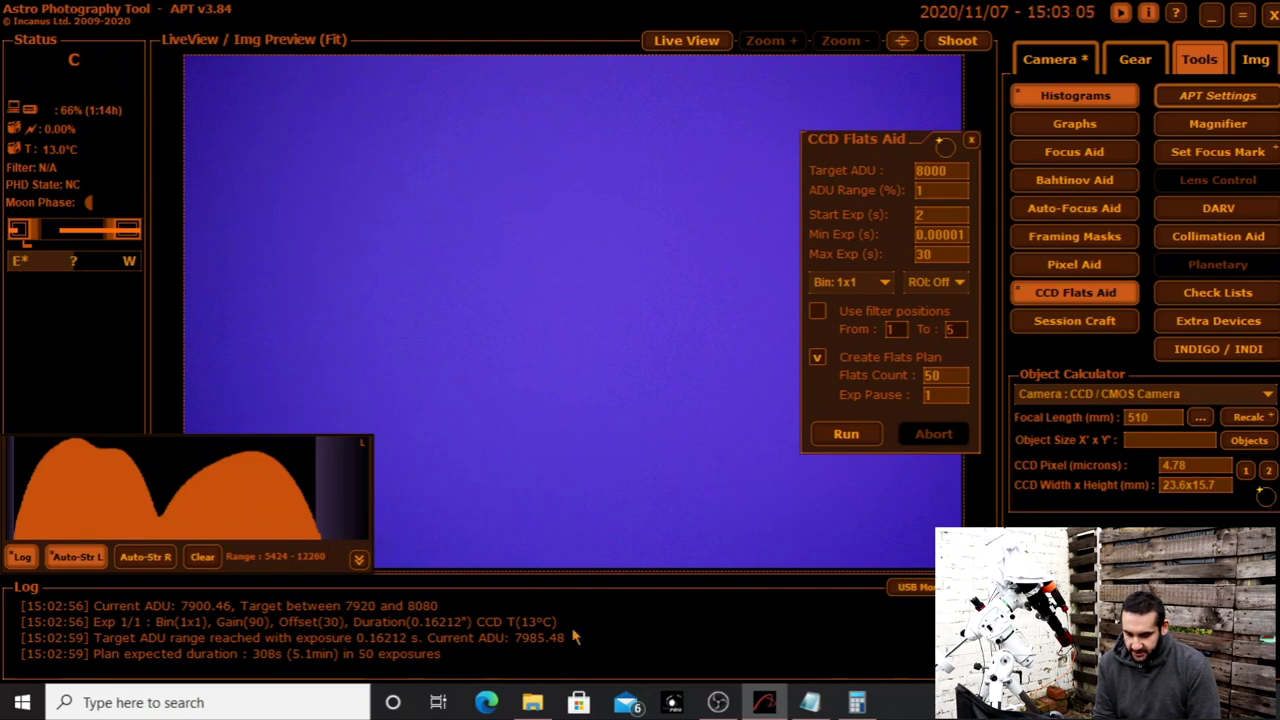
Step: Rename the Flats Aid result plan and the object as "East Veil Flats", and start the plan
click(1045, 57)
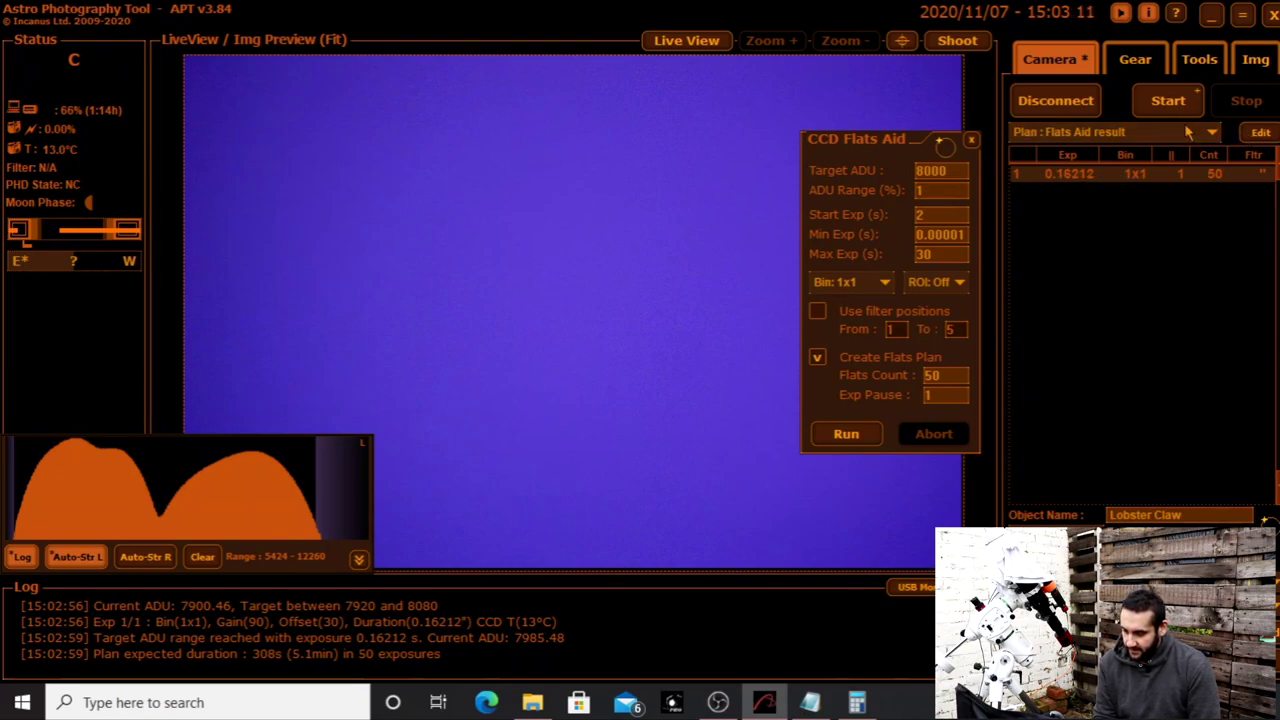
click(1260, 132)
drag(597, 172, 484, 168)
text(East Veil Flats)
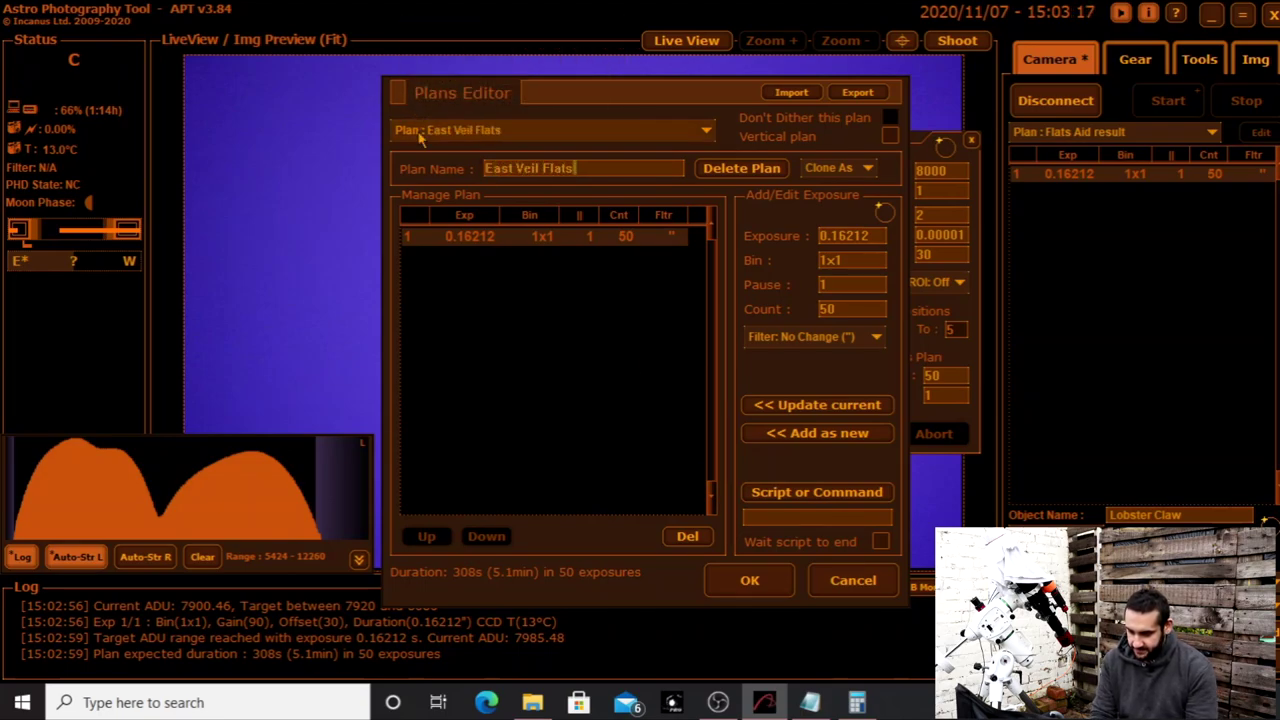
key(Return)
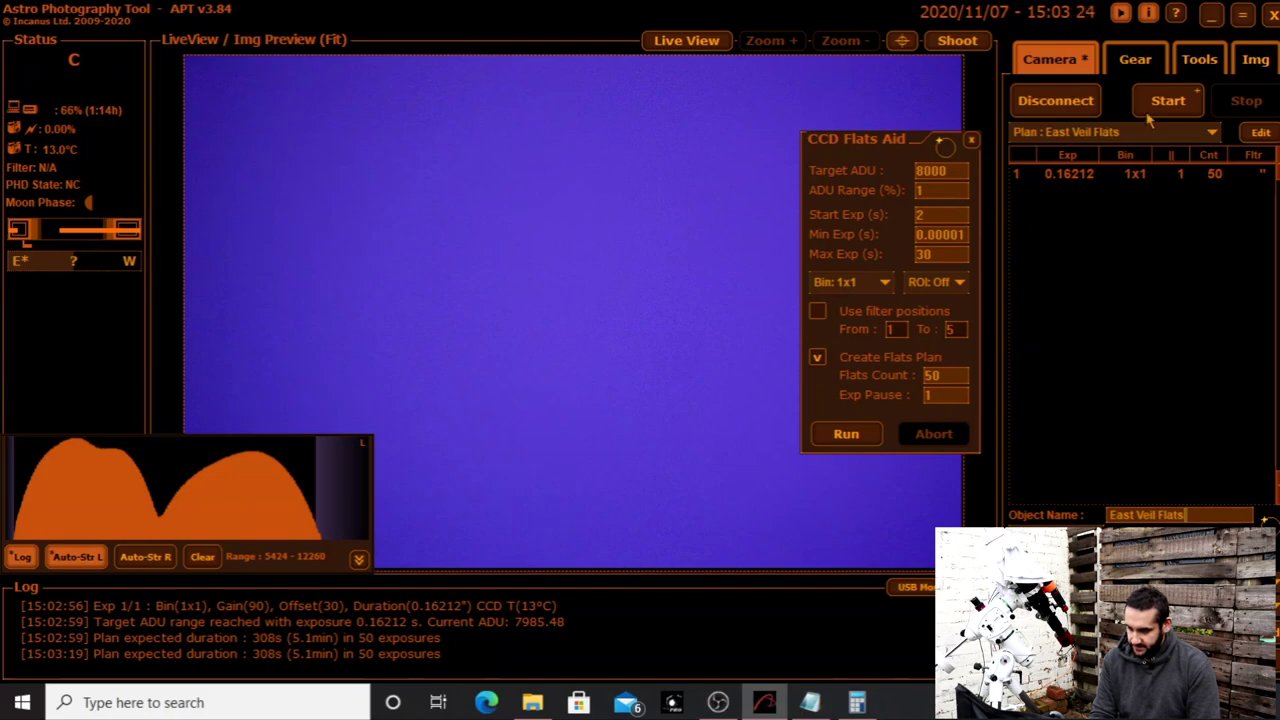
click(1155, 106)
click(695, 385)
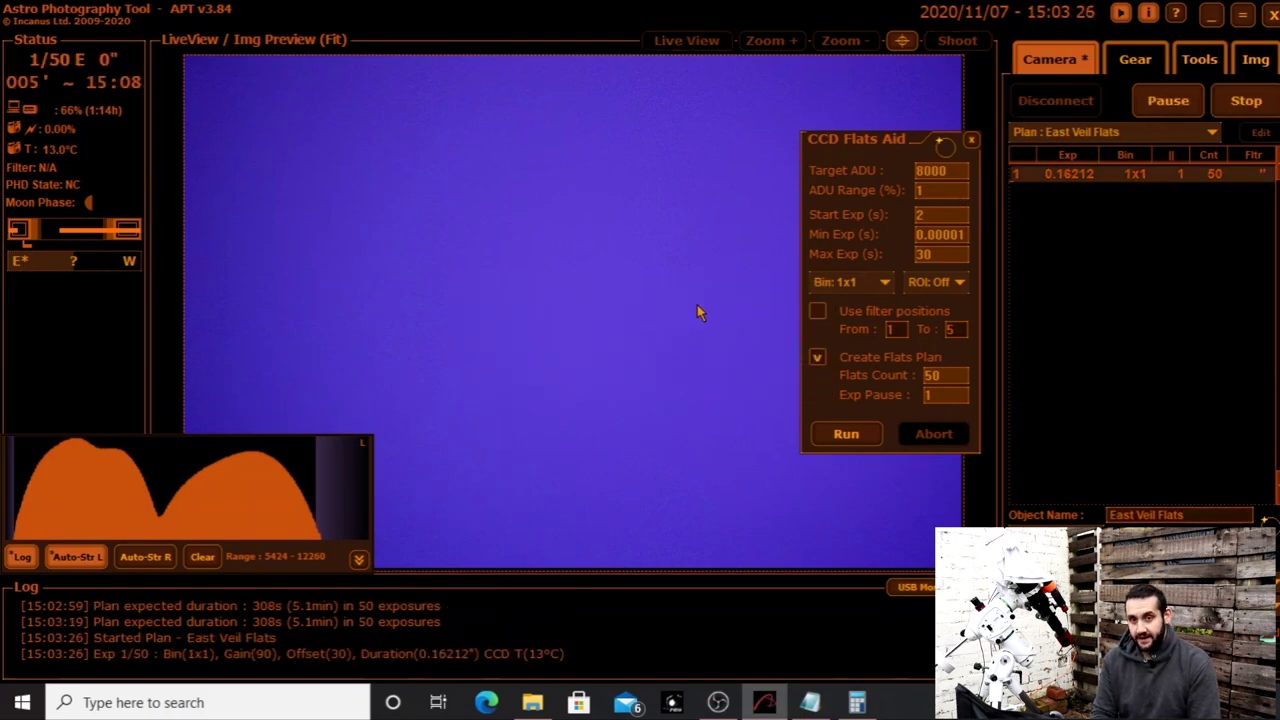